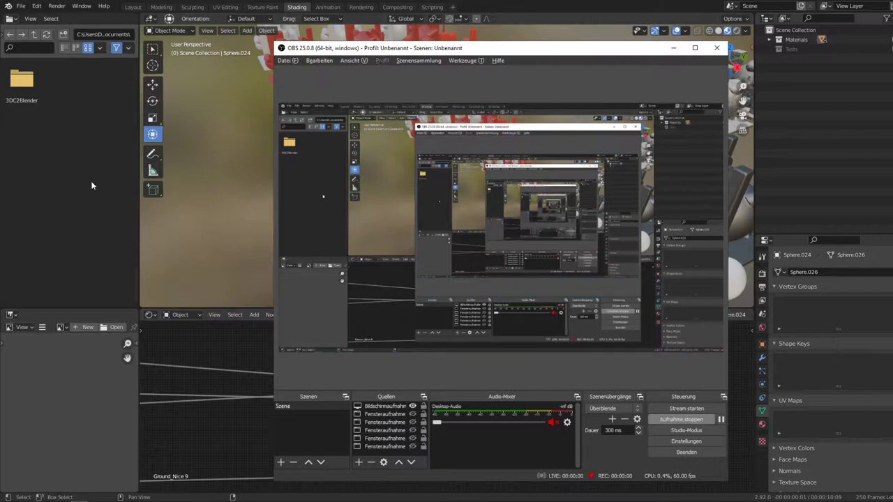
# Maximize the 3D viewport and orbit in close on the mossy Sphere.024 sculpture.
pyautogui.click(271, 176)
pyautogui.hotkey('ctrl', 'space')
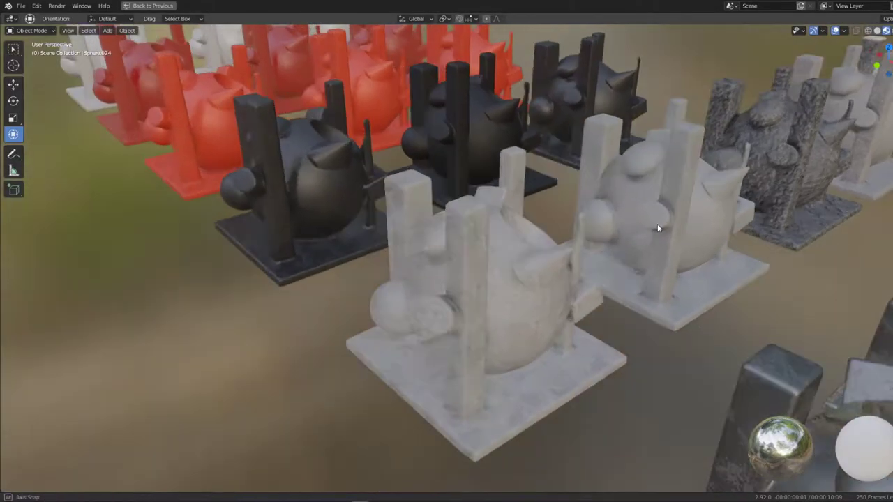
pyautogui.moveTo(482, 183)
pyautogui.mouseDown(button='middle')
pyautogui.moveTo(452, 380)
pyautogui.moveTo(570, 298)
pyautogui.moveTo(595, 231)
pyautogui.moveTo(591, 211)
pyautogui.moveTo(526, 206)
pyautogui.moveTo(592, 193)
pyautogui.moveTo(424, 194)
pyautogui.moveTo(792, 200)
pyautogui.moveTo(623, 235)
pyautogui.moveTo(625, 251)
pyautogui.moveTo(662, 262)
pyautogui.moveTo(513, 240)
pyautogui.moveTo(313, 226)
pyautogui.mouseUp(button='middle')
pyautogui.scroll(-5, 627, 264)
pyautogui.moveTo(626, 263)
pyautogui.mouseDown(button='middle')
pyautogui.moveTo(516, 247)
pyautogui.moveTo(521, 255)
pyautogui.moveTo(594, 242)
pyautogui.mouseUp(button='middle')
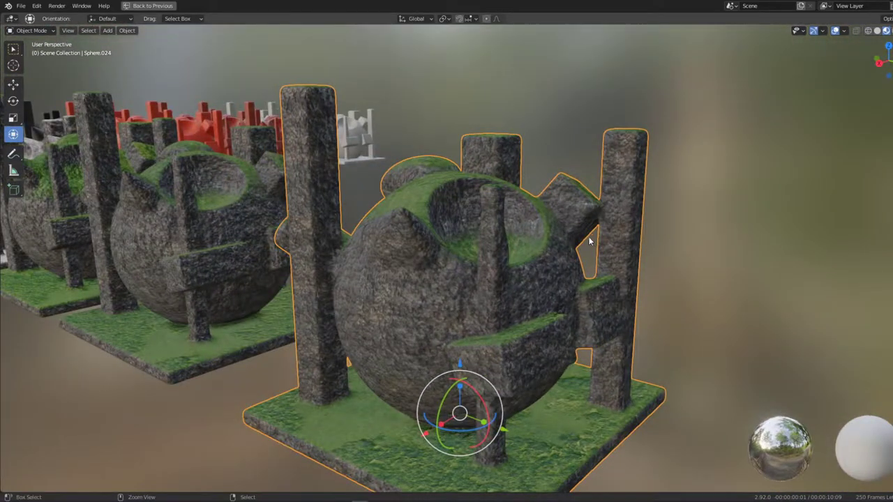
pyautogui.hotkey('ctrl', 'space')
pyautogui.hotkey('ctrl', 'space')
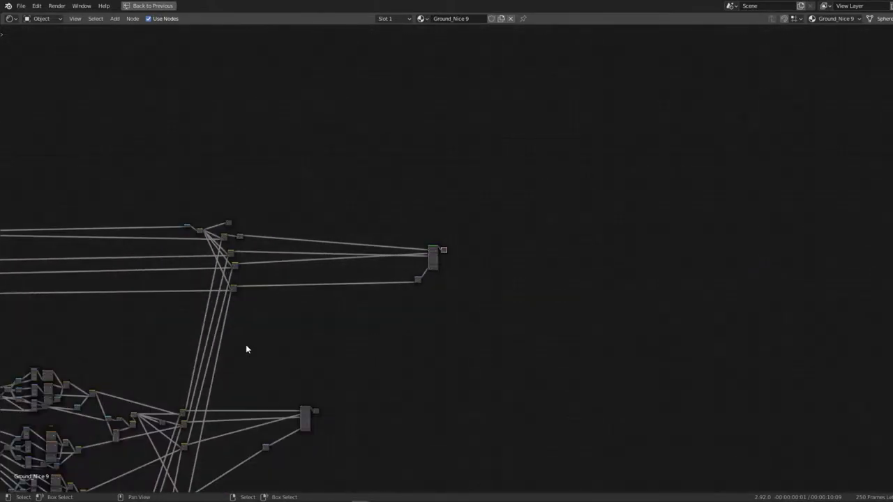
# Pan and zoom across the Ground_Nice 9 node tree to the Principled BSDF, then restore the layout.
pyautogui.moveTo(246, 344)
pyautogui.mouseDown(button='middle')
pyautogui.moveTo(612, 172)
pyautogui.moveTo(674, 34)
pyautogui.moveTo(43, 180)
pyautogui.moveTo(128, 255)
pyautogui.moveTo(576, 197)
pyautogui.mouseUp(button='middle')
pyautogui.scroll(3, 404, 261)
pyautogui.scroll(3, 374, 280)
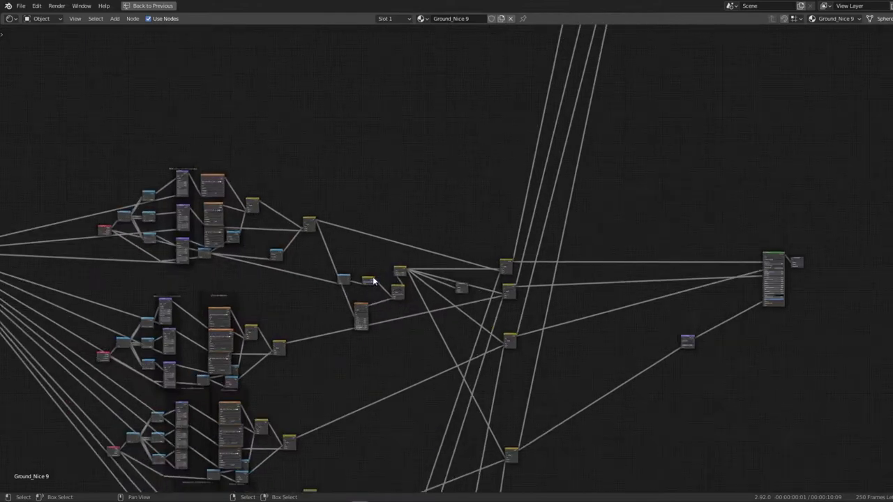
pyautogui.moveTo(373, 281)
pyautogui.mouseDown(button='middle')
pyautogui.moveTo(534, 133)
pyautogui.moveTo(713, 209)
pyautogui.moveTo(751, 309)
pyautogui.moveTo(369, 113)
pyautogui.moveTo(283, 100)
pyautogui.moveTo(547, 73)
pyautogui.moveTo(543, 184)
pyautogui.moveTo(495, 381)
pyautogui.moveTo(522, 309)
pyautogui.moveTo(173, 221)
pyautogui.mouseUp(button='middle')
pyautogui.scroll(2, 412, 246)
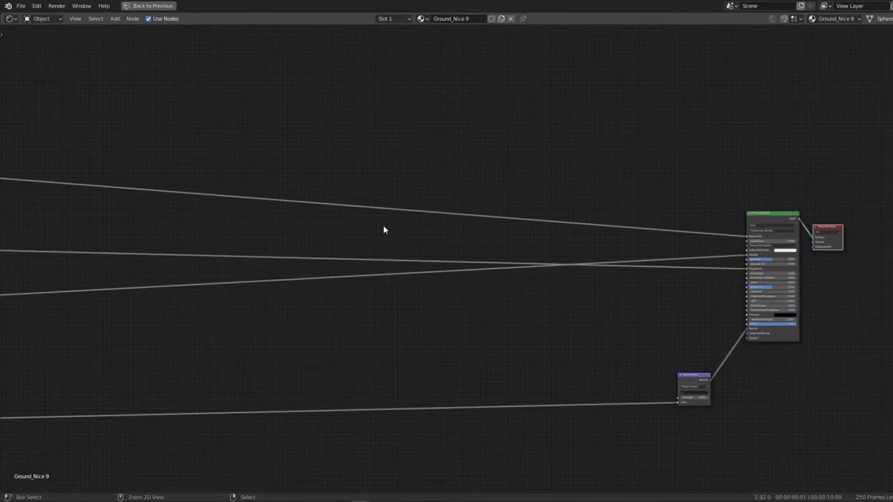
pyautogui.hotkey('ctrl', 'space')
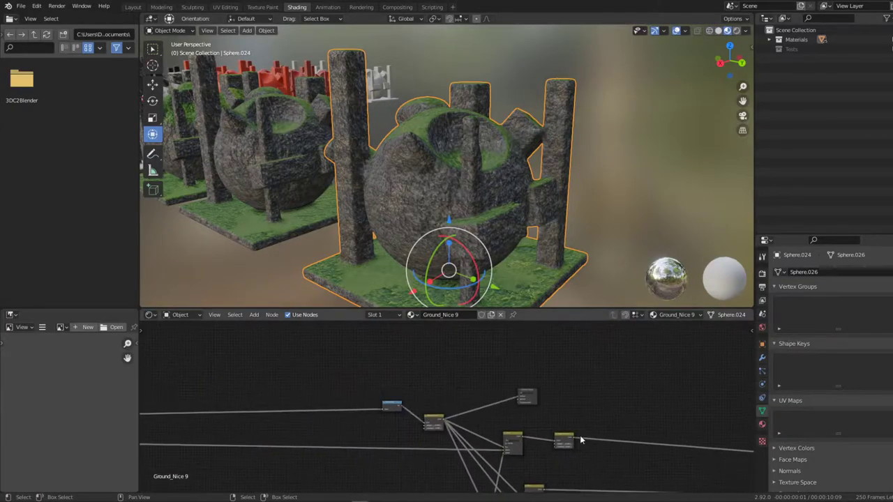
# Preview the moss mask output on the sculpture and orbit to look down on it.
pyautogui.click(593, 383)
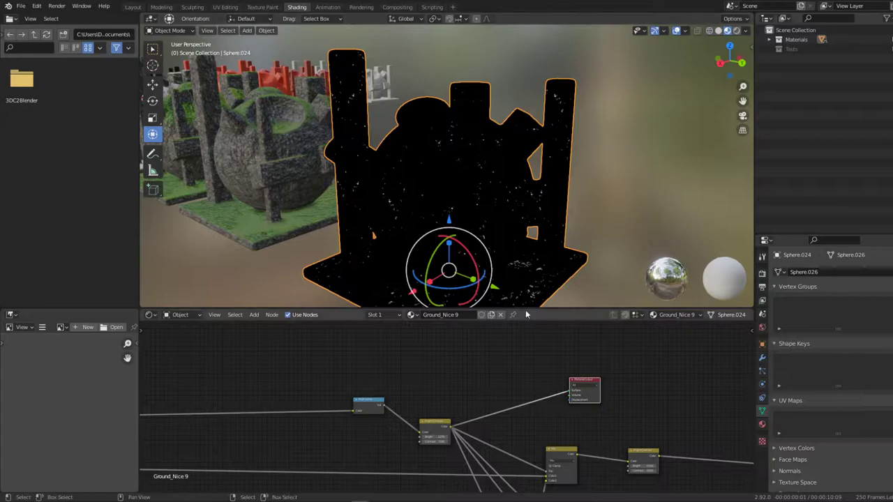
pyautogui.moveTo(558, 244); pyautogui.dragTo(611, 184, button='middle')
pyautogui.moveTo(446, 453); pyautogui.dragTo(446, 391, button='middle')
pyautogui.scroll(2, 446, 391)
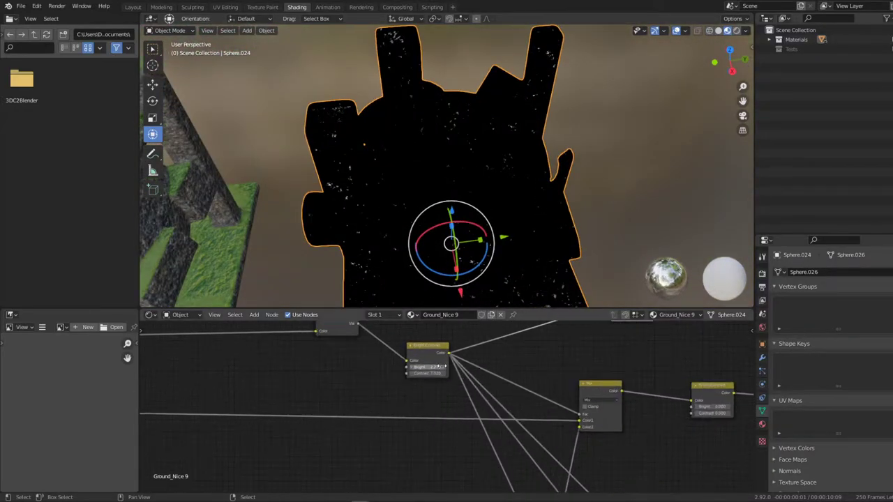
# Raise the mask's Bright value and tweak it for greener, darker moss.
pyautogui.moveTo(426, 366); pyautogui.dragTo(433, 366)
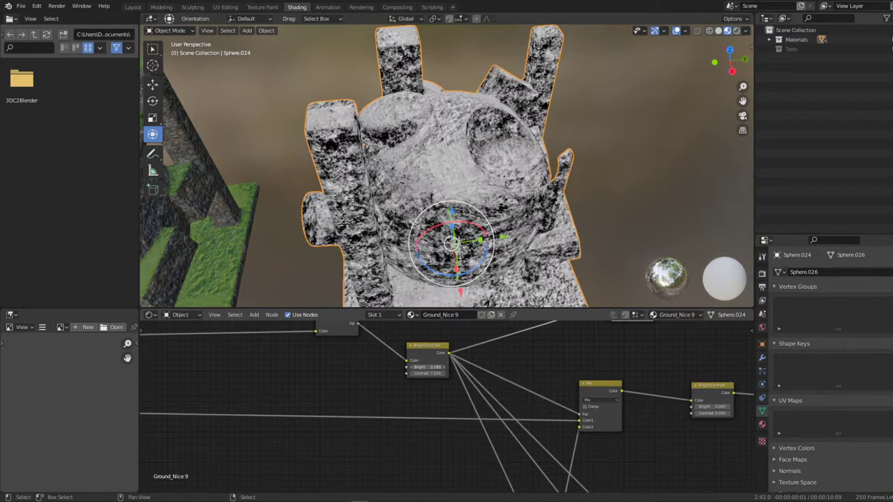
pyautogui.scroll(-3, 558, 379)
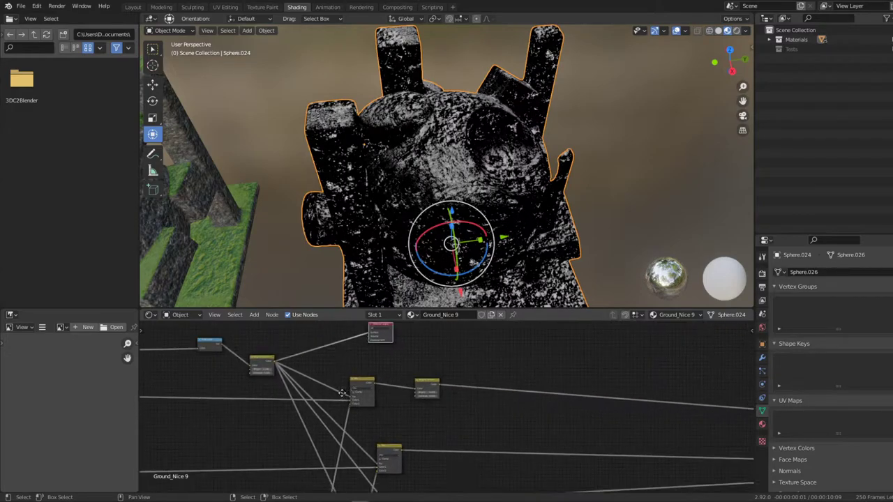
pyautogui.moveTo(530, 377); pyautogui.dragTo(470, 375, button='middle')
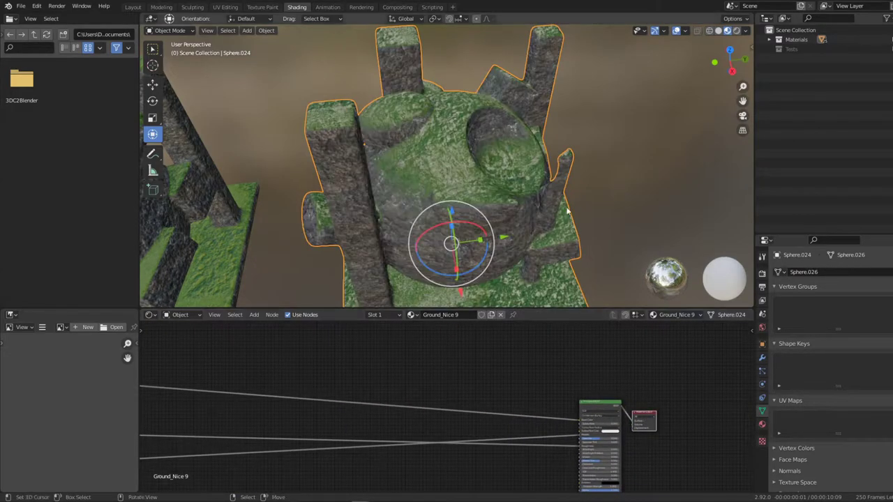
pyautogui.scroll(4, 549, 245)
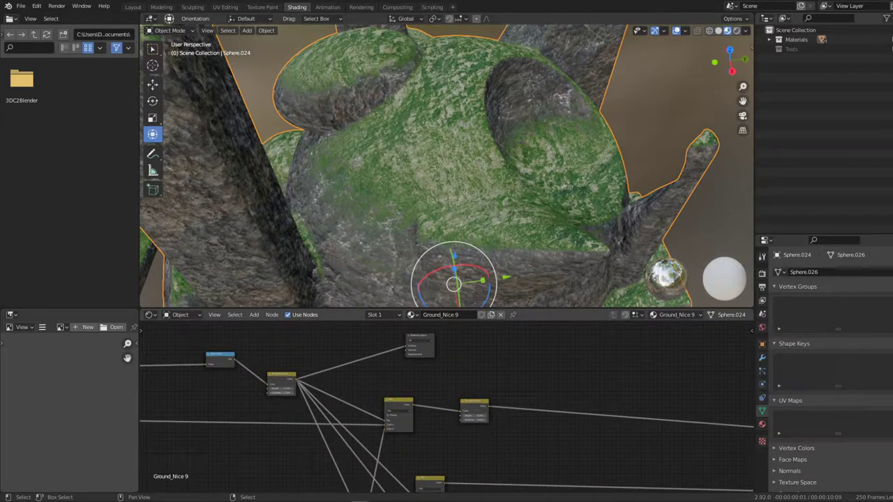
pyautogui.moveTo(282, 393); pyautogui.dragTo(283, 398)
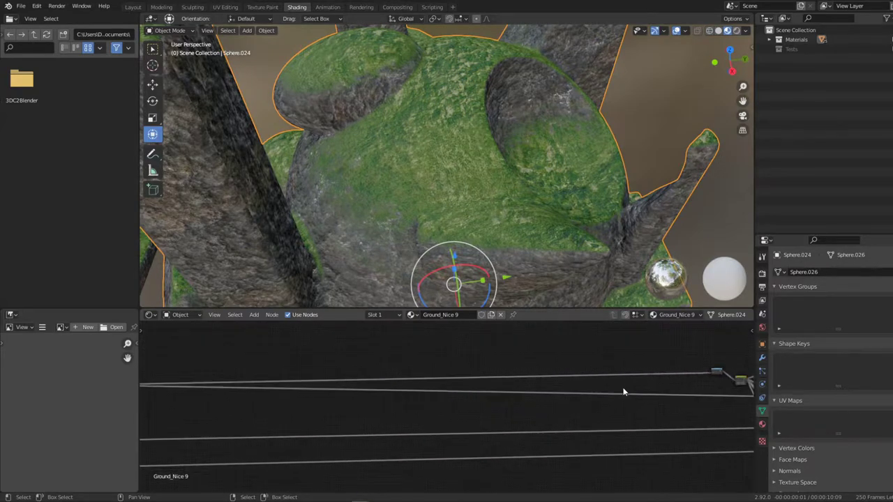
pyautogui.scroll(-3, 624, 392)
pyautogui.scroll(-2, 599, 378)
pyautogui.scroll(-2, 447, 410)
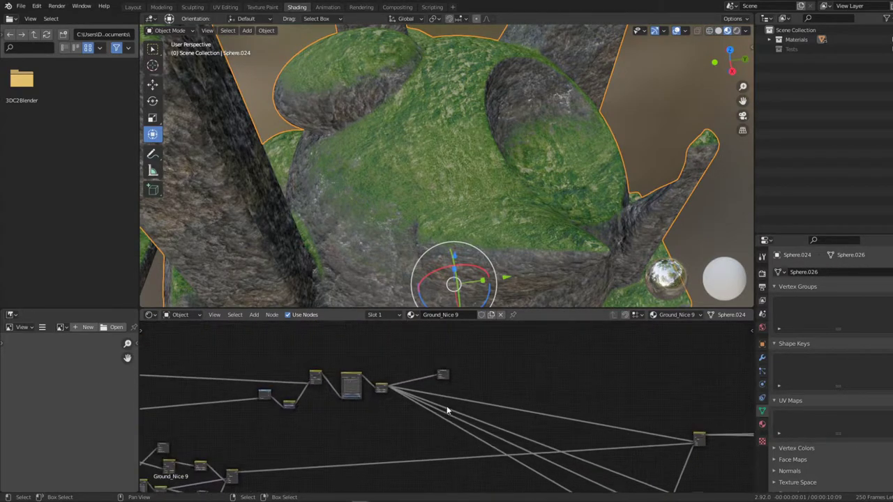
pyautogui.keyDown('ctrl'); pyautogui.keyDown('shift'); pyautogui.click(442, 364); pyautogui.keyUp('shift'); pyautogui.keyUp('ctrl')
pyautogui.scroll(-5, 460, 187)
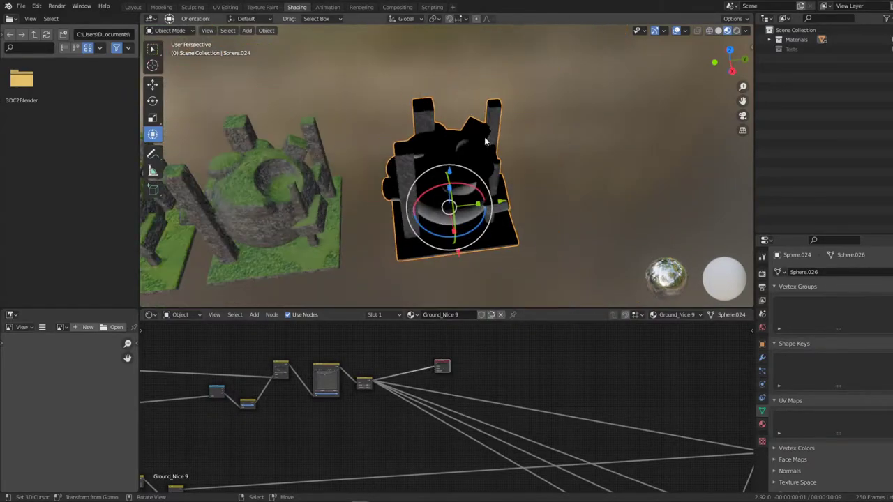
pyautogui.scroll(2, 460, 187)
pyautogui.moveTo(460, 187); pyautogui.dragTo(640, 357, button='middle')
pyautogui.scroll(-2, 656, 419)
pyautogui.scroll(3, 676, 461)
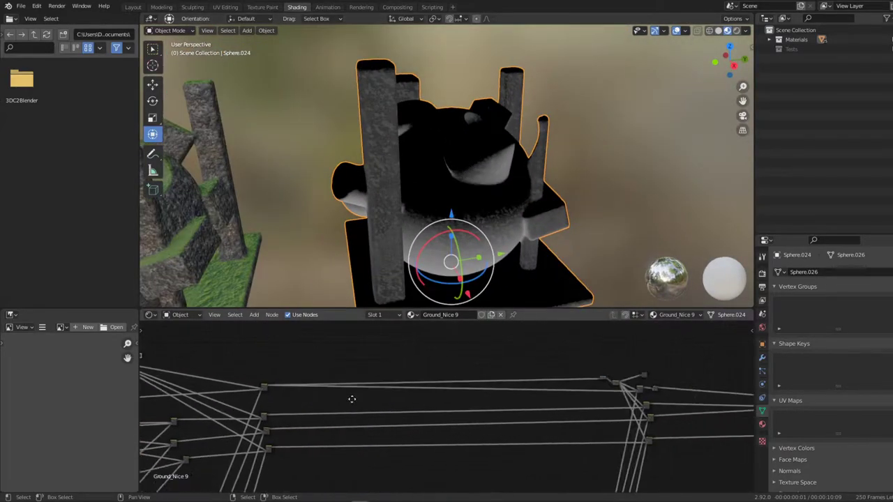
pyautogui.moveTo(676, 460); pyautogui.dragTo(672, 380, button='middle')
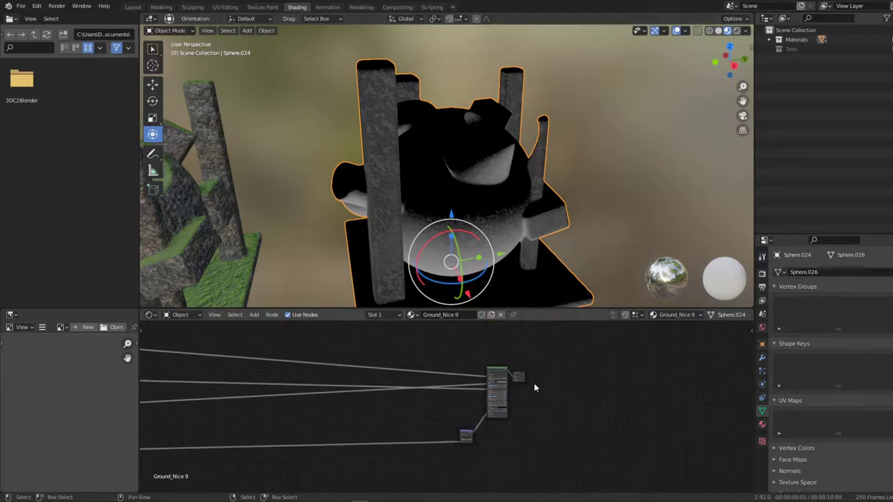
pyautogui.keyDown('ctrl'); pyautogui.keyDown('shift'); pyautogui.click(517, 375); pyautogui.keyUp('shift'); pyautogui.keyUp('ctrl')
pyautogui.scroll(3, 515, 376)
pyautogui.scroll(2, 623, 467)
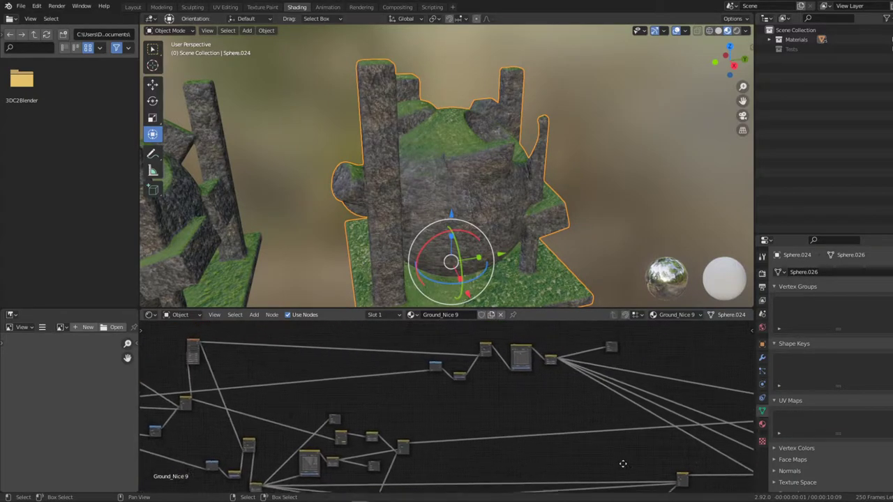
# Navigate the node editor to the moss mask's Invert and RGB Curves nodes.
pyautogui.scroll(2, 438, 365)
pyautogui.moveTo(438, 364); pyautogui.dragTo(379, 432, button='middle')
pyautogui.scroll(1, 394, 401)
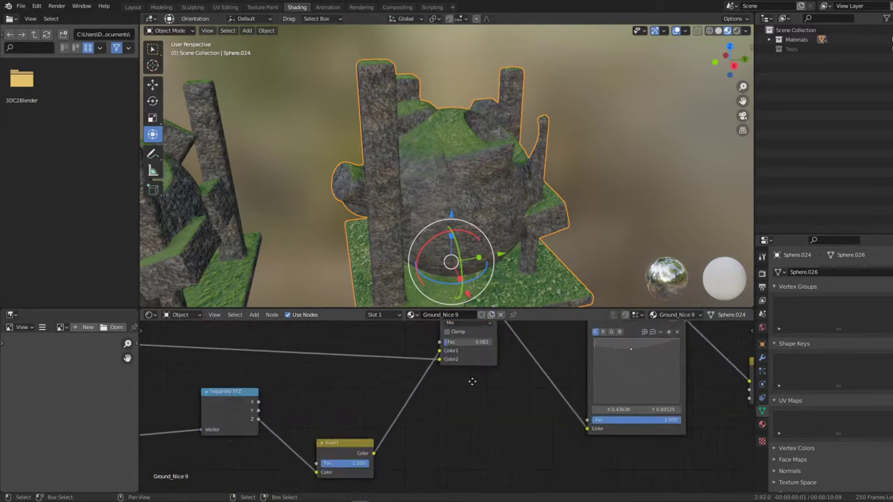
pyautogui.scroll(2, 435, 396)
pyautogui.moveTo(430, 389); pyautogui.dragTo(371, 370, button='middle')
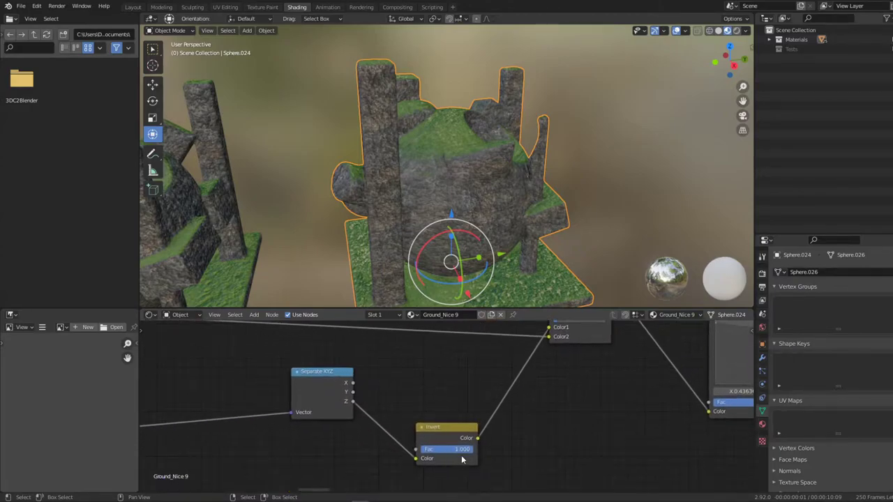
pyautogui.moveTo(591, 341); pyautogui.dragTo(502, 384, button='middle')
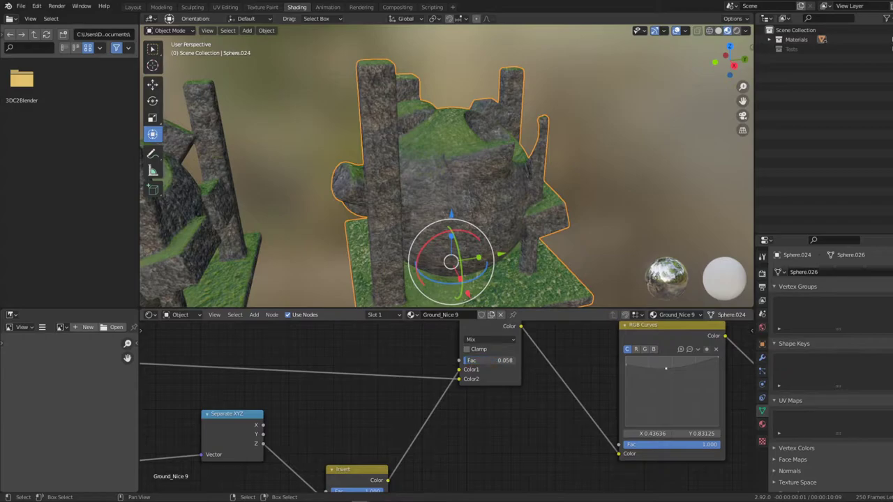
pyautogui.scroll(-1, 620, 404)
pyautogui.scroll(-3, 433, 364)
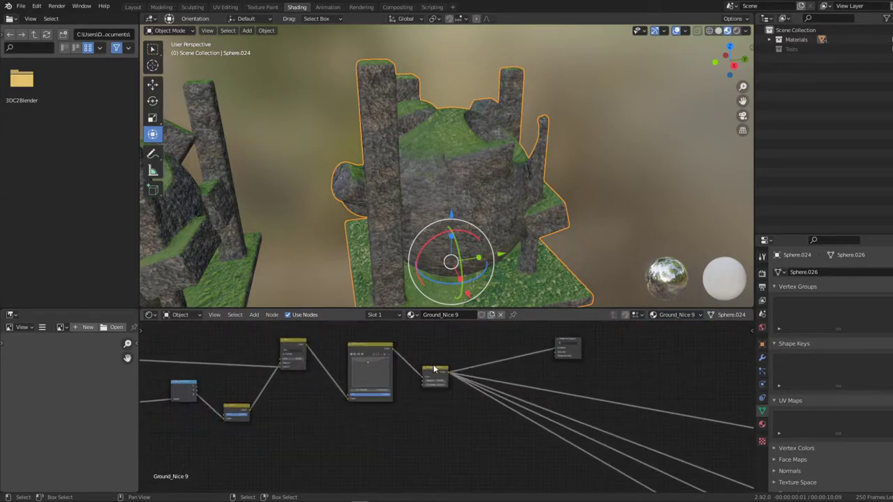
pyautogui.scroll(-2, 433, 364)
pyautogui.scroll(-2, 419, 366)
pyautogui.scroll(3, 390, 367)
pyautogui.scroll(2, 355, 369)
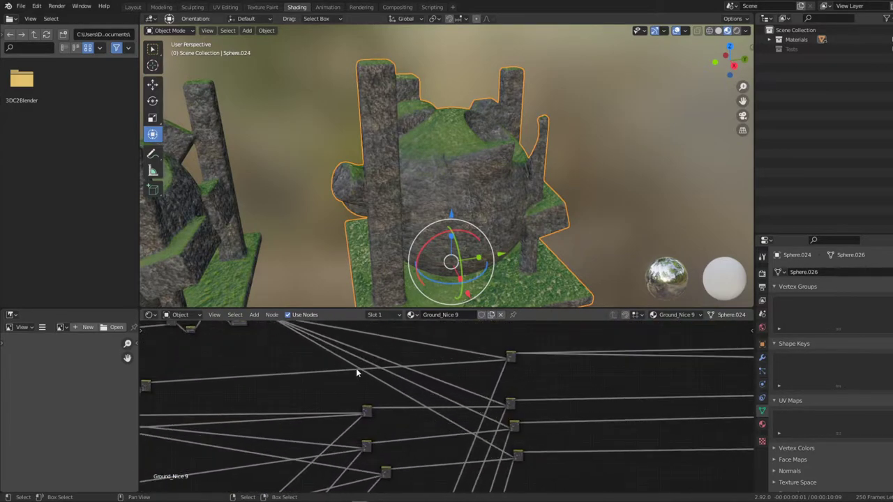
# Bring the Invert and Bright/Contrast mask nodes into view and orbit closer around the sculpture.
pyautogui.moveTo(356, 368)
pyautogui.mouseDown(button='middle')
pyautogui.moveTo(490, 427)
pyautogui.moveTo(465, 383)
pyautogui.moveTo(633, 384)
pyautogui.mouseUp(button='middle')
pyautogui.scroll(3, 634, 383)
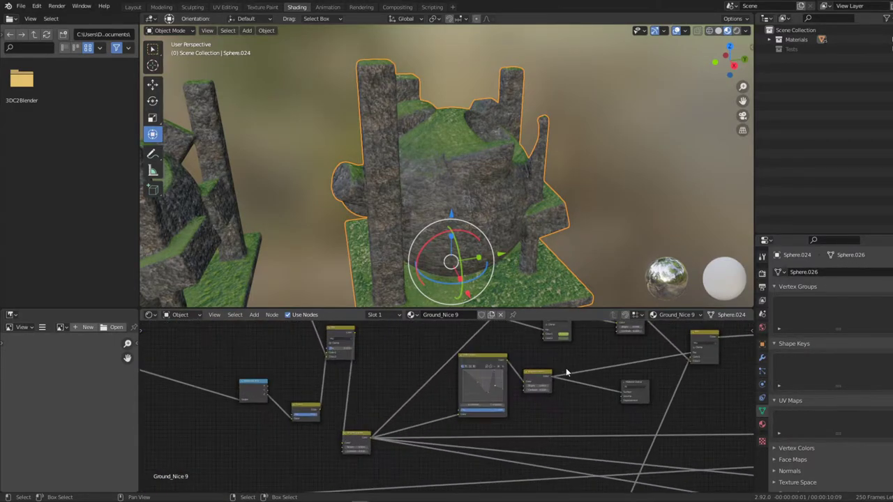
pyautogui.scroll(3, 564, 369)
pyautogui.moveTo(512, 414)
pyautogui.mouseDown(button='middle')
pyautogui.moveTo(541, 358)
pyautogui.moveTo(516, 415)
pyautogui.moveTo(695, 363)
pyautogui.mouseUp(button='middle')
pyautogui.scroll(2, 541, 358)
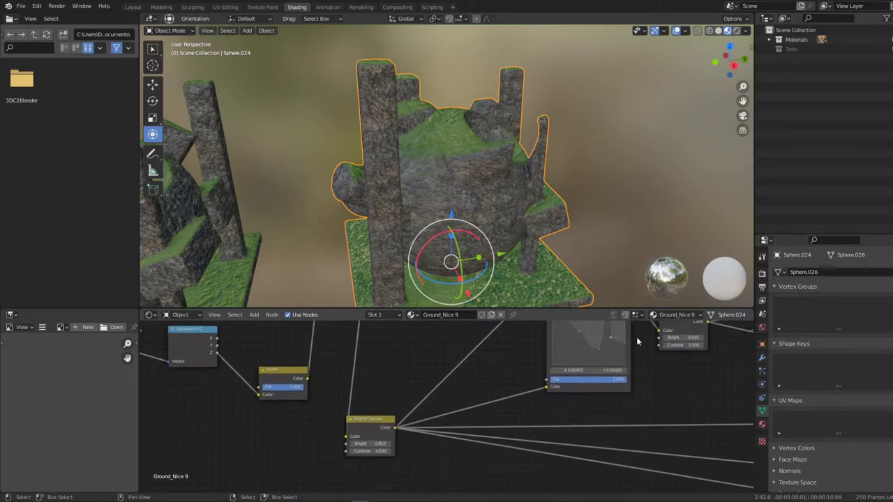
pyautogui.moveTo(313, 404); pyautogui.dragTo(412, 390, button='middle')
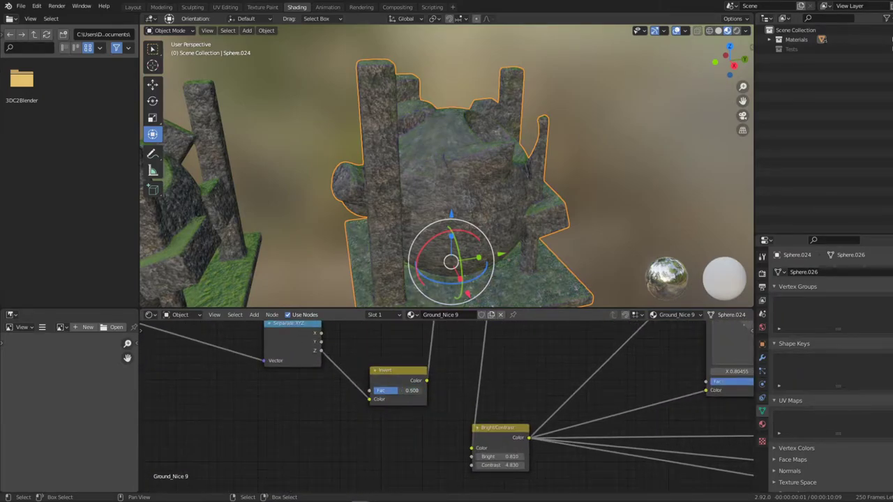
pyautogui.scroll(4, 490, 154)
pyautogui.moveTo(490, 154)
pyautogui.mouseDown(button='middle')
pyautogui.moveTo(438, 181)
pyautogui.moveTo(392, 153)
pyautogui.moveTo(411, 151)
pyautogui.moveTo(435, 280)
pyautogui.mouseUp(button='middle')
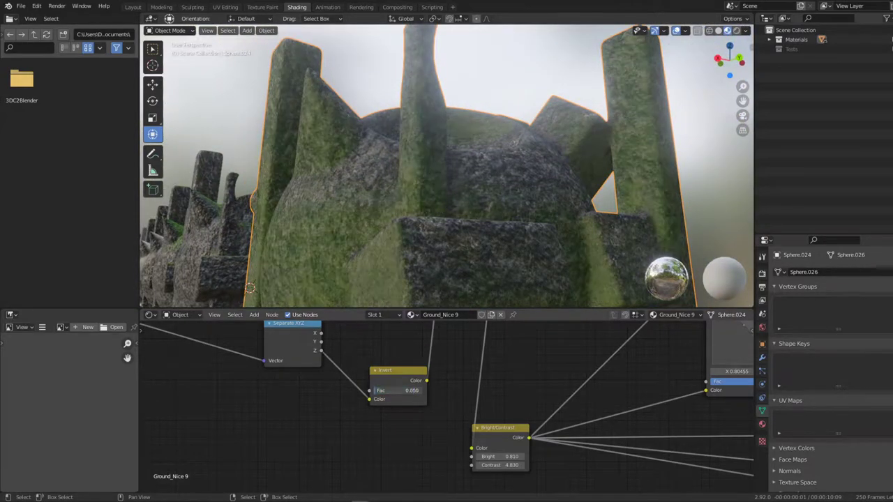
# Orbit the sculpture in maximized views to check moss coverage with Invert Fac at 1.000.
pyautogui.moveTo(382, 279)
pyautogui.mouseDown(button='middle')
pyautogui.moveTo(406, 174)
pyautogui.moveTo(435, 183)
pyautogui.mouseUp(button='middle')
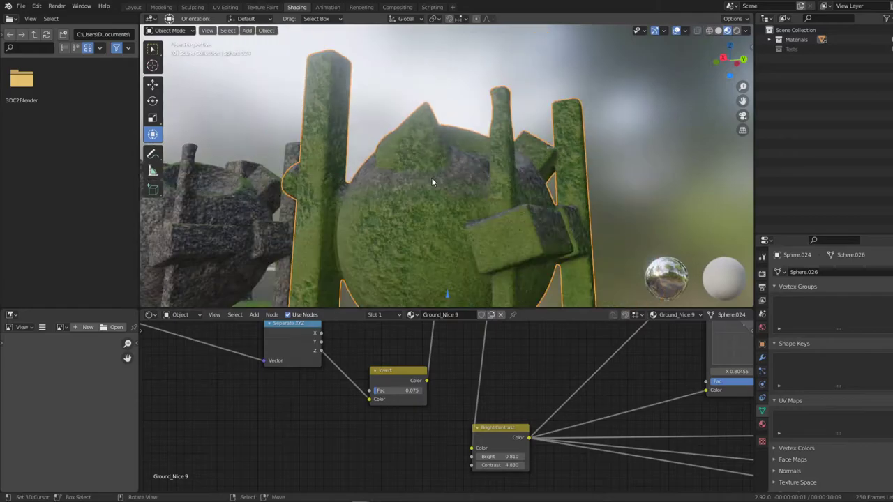
pyautogui.hotkey('ctrl', 'space')
pyautogui.moveTo(518, 292)
pyautogui.mouseDown(button='middle')
pyautogui.moveTo(608, 337)
pyautogui.moveTo(578, 195)
pyautogui.moveTo(568, 295)
pyautogui.moveTo(528, 241)
pyautogui.moveTo(544, 225)
pyautogui.mouseUp(button='middle')
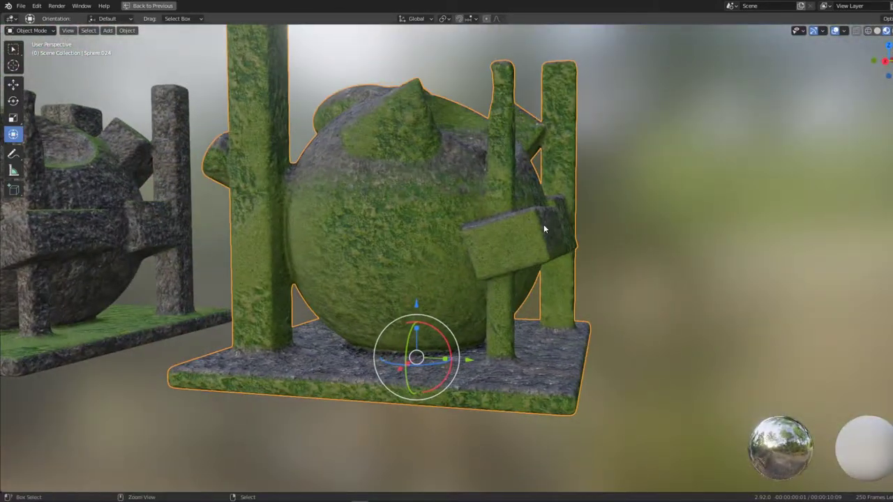
pyautogui.hotkey('ctrl', 'space')
pyautogui.hotkey('ctrl', 'space')
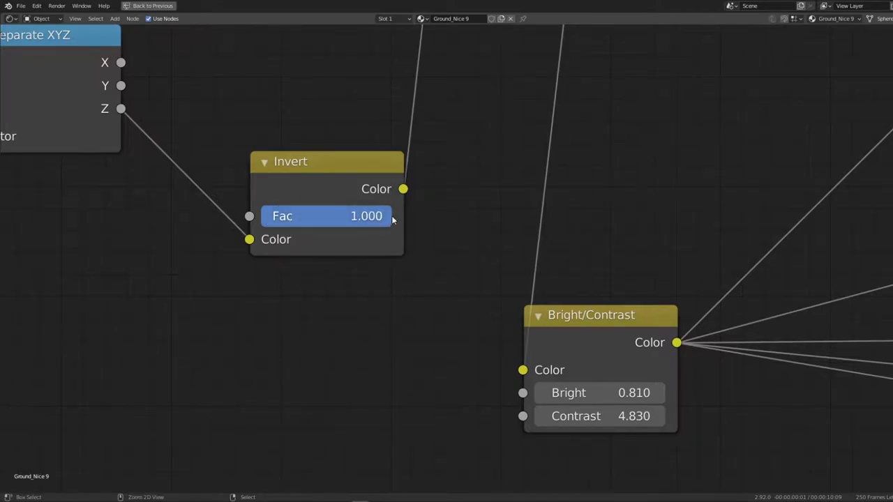
pyautogui.hotkey('ctrl', 'space')
pyautogui.moveTo(393, 216)
pyautogui.mouseDown(button='middle')
pyautogui.moveTo(461, 147)
pyautogui.moveTo(463, 190)
pyautogui.mouseUp(button='middle')
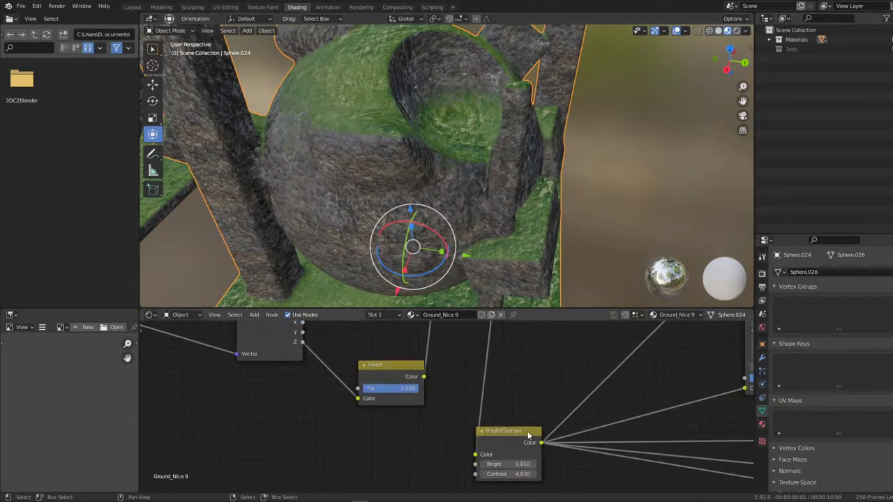
# Preview the moss mask in black and white on the sculpture.
pyautogui.scroll(-1, 528, 434)
pyautogui.scroll(-2, 558, 419)
pyautogui.scroll(-2, 600, 398)
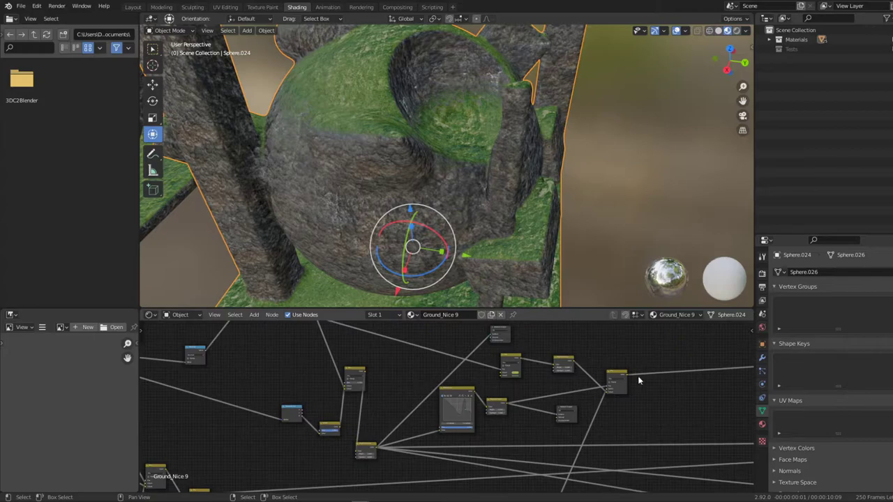
pyautogui.keyDown('ctrl'); pyautogui.keyDown('shift'); pyautogui.click(567, 410); pyautogui.keyUp('shift'); pyautogui.keyUp('ctrl')
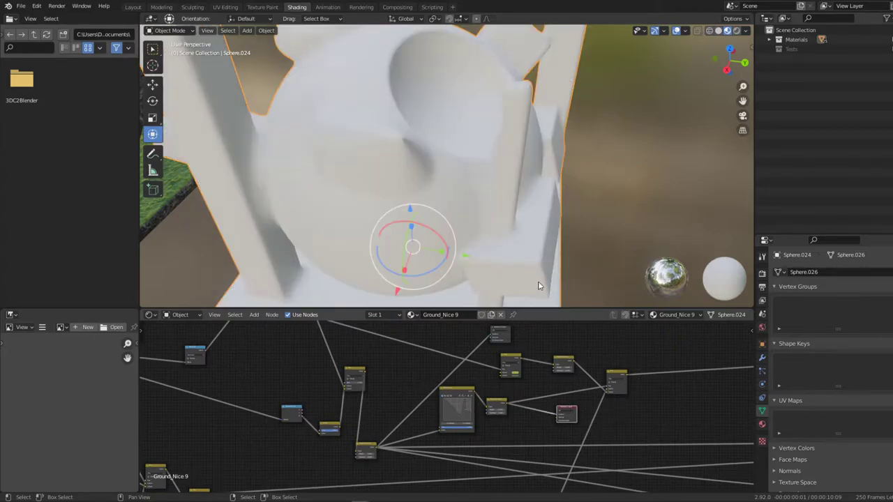
pyautogui.moveTo(530, 209)
pyautogui.mouseDown(button='middle')
pyautogui.moveTo(571, 183)
pyautogui.moveTo(532, 187)
pyautogui.mouseUp(button='middle')
# Raise the Bright/Contrast node's Bright value from 0.810 to 1.180.
pyautogui.scroll(4, 532, 187)
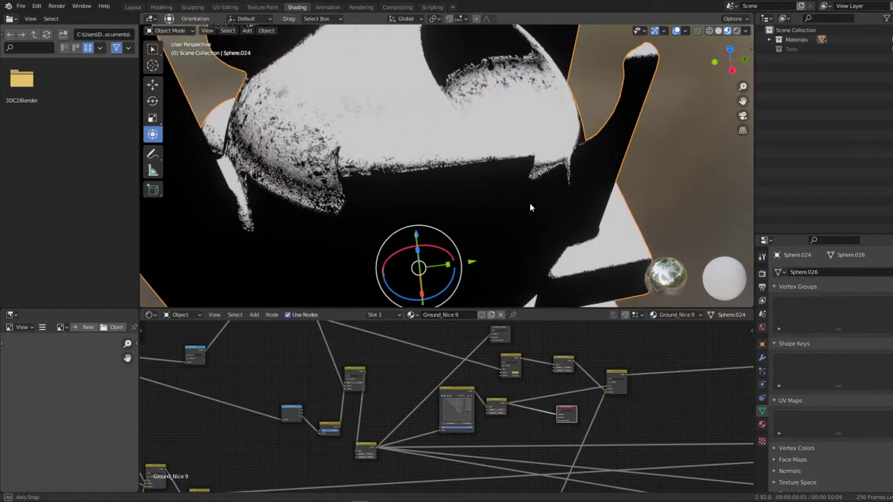
pyautogui.scroll(2, 481, 439)
pyautogui.scroll(2, 486, 426)
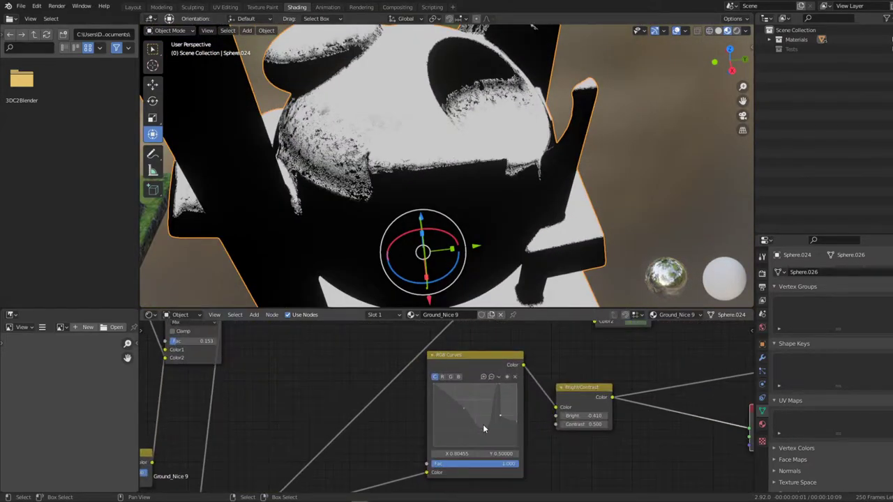
pyautogui.scroll(-2, 483, 424)
pyautogui.scroll(2, 428, 415)
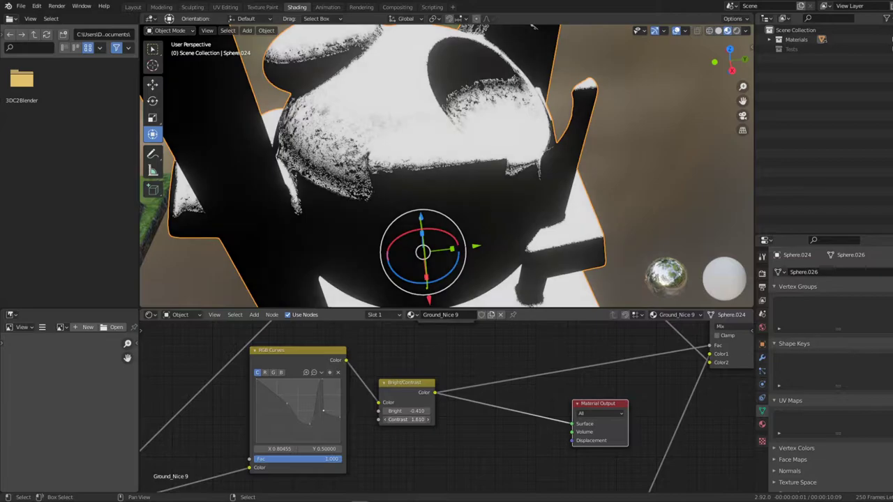
pyautogui.scroll(-2, 340, 438)
pyautogui.scroll(2, 400, 379)
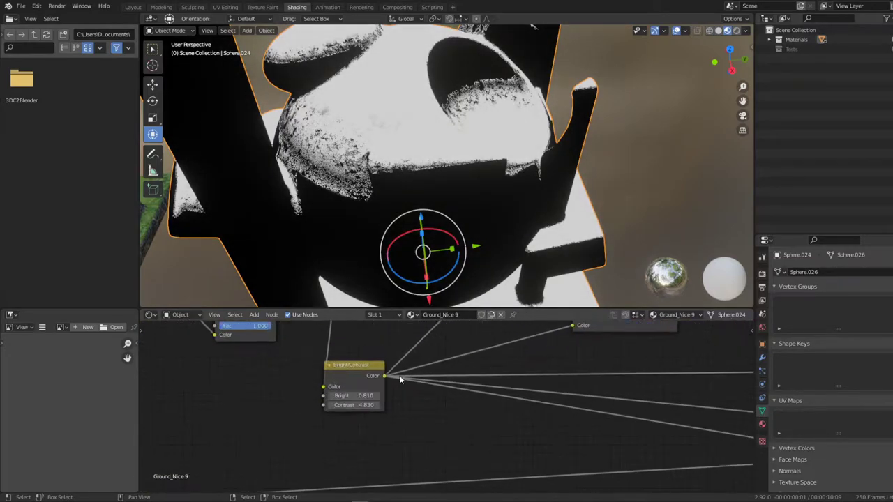
pyautogui.moveTo(356, 396)
pyautogui.mouseDown()
pyautogui.moveTo(279, 395)
pyautogui.moveTo(324, 395)
pyautogui.mouseUp()
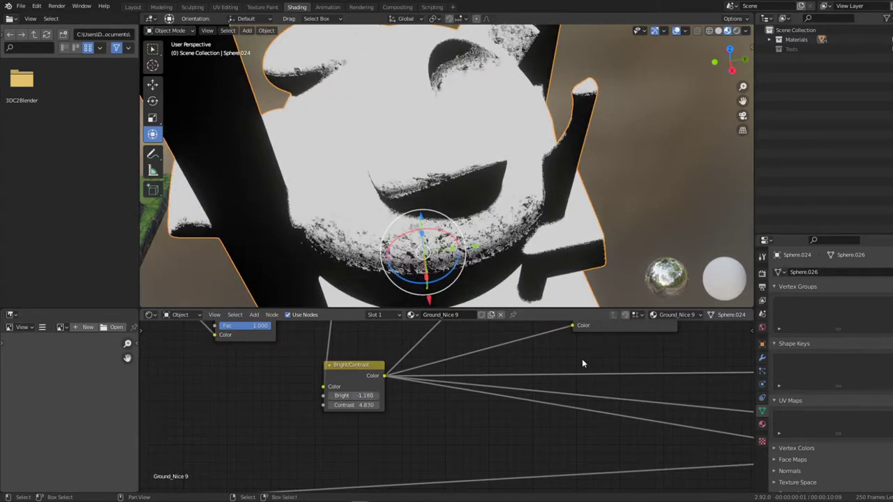
pyautogui.scroll(-5, 583, 363)
pyautogui.moveTo(583, 363); pyautogui.dragTo(473, 372, button='middle')
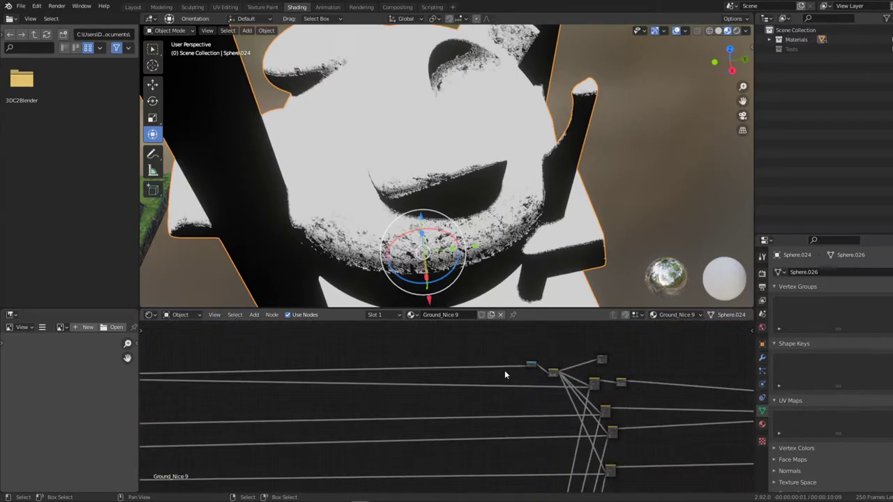
# Restore the full rock-and-moss material preview from the Principled BSDF.
pyautogui.moveTo(413, 405); pyautogui.dragTo(202, 397, button='middle')
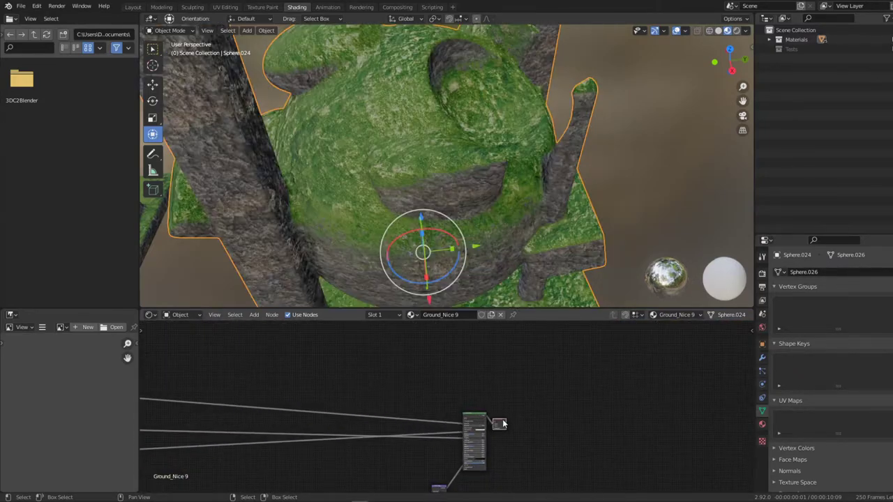
pyautogui.moveTo(502, 418); pyautogui.dragTo(548, 418, button='middle')
pyautogui.moveTo(335, 391)
pyautogui.mouseDown(button='middle')
pyautogui.moveTo(413, 395)
pyautogui.moveTo(175, 352)
pyautogui.mouseUp(button='middle')
# Set the moss mask's Bright/Contrast to Contrast 2.650 and Bright 1.430.
pyautogui.scroll(2, 530, 390)
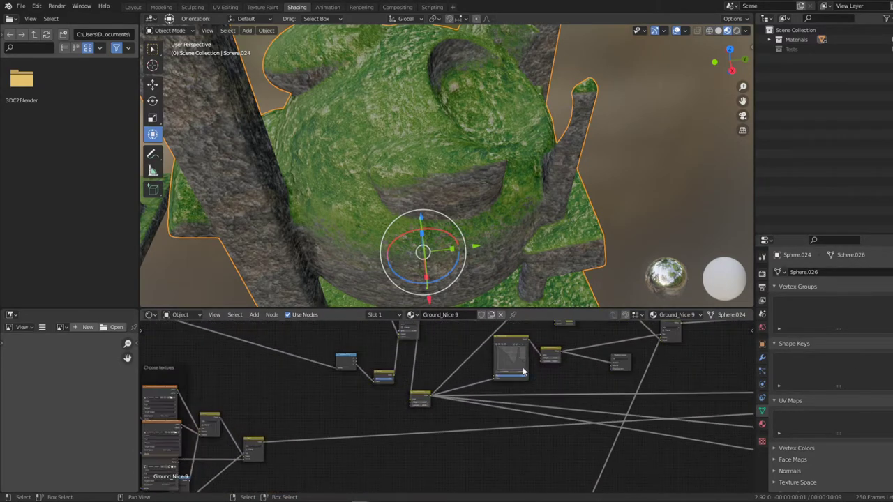
pyautogui.scroll(2, 388, 367)
pyautogui.scroll(2, 388, 367)
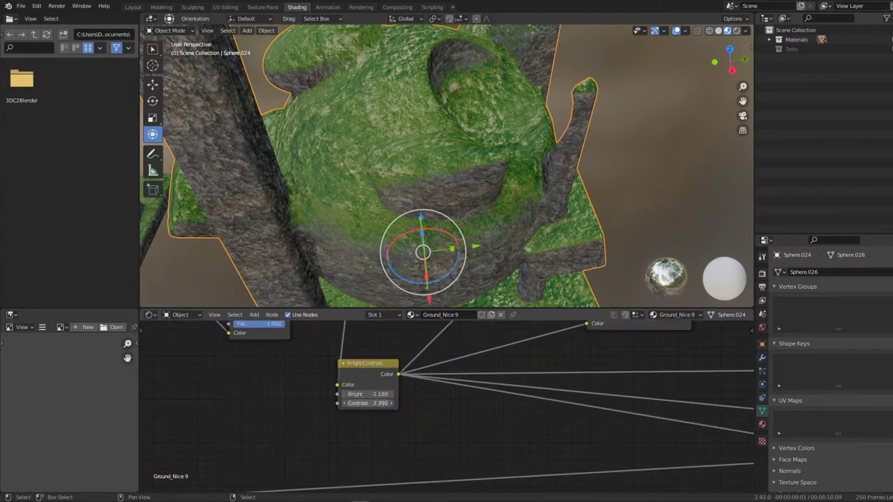
pyautogui.moveTo(368, 403); pyautogui.dragTo(327, 404)
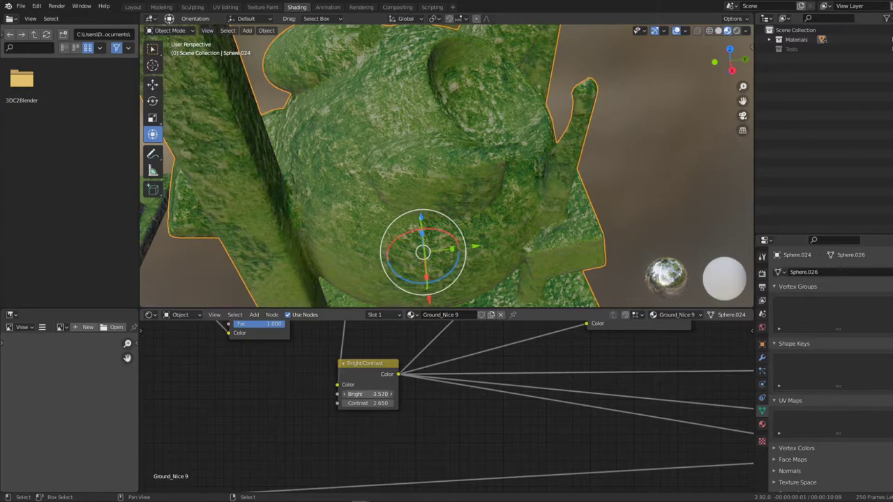
pyautogui.moveTo(368, 394); pyautogui.dragTo(419, 394)
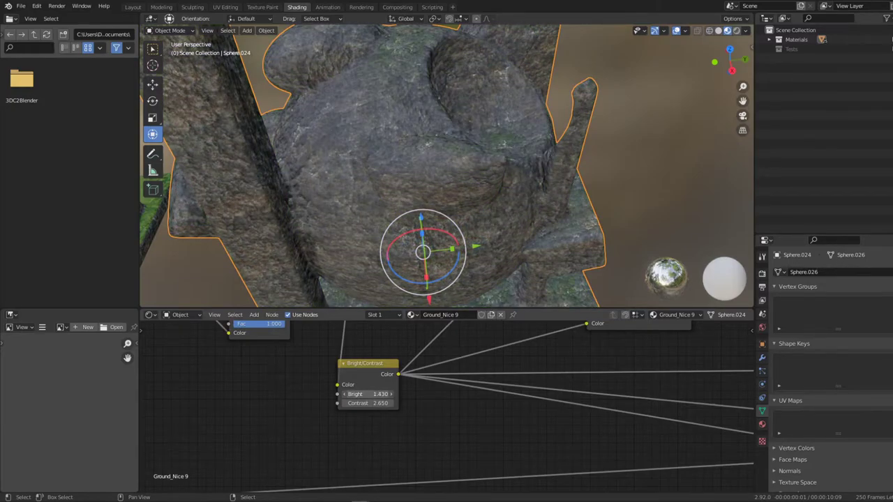
# Maximize the 3D view and orbit to see the whole row of stone sculptures.
pyautogui.hotkey('ctrl', 'space')
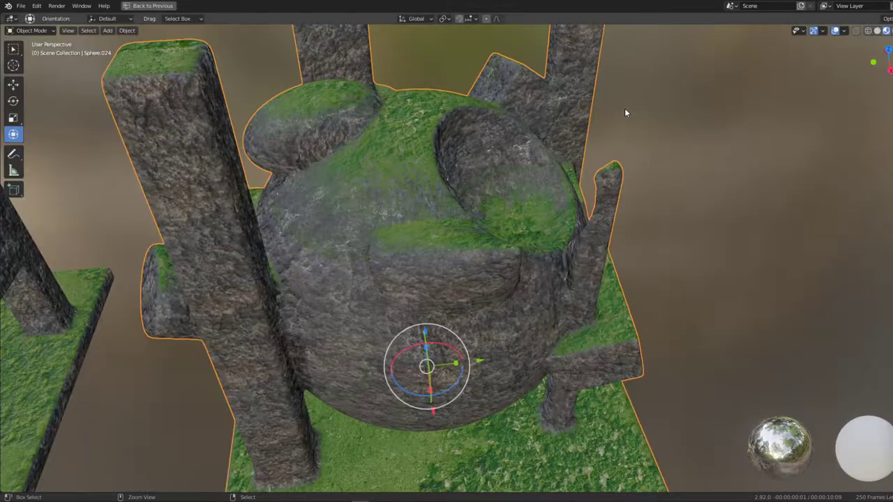
pyautogui.moveTo(624, 108)
pyautogui.mouseDown(button='middle')
pyautogui.moveTo(419, 212)
pyautogui.moveTo(465, 147)
pyautogui.moveTo(422, 263)
pyautogui.mouseUp(button='middle')
pyautogui.scroll(3, 421, 258)
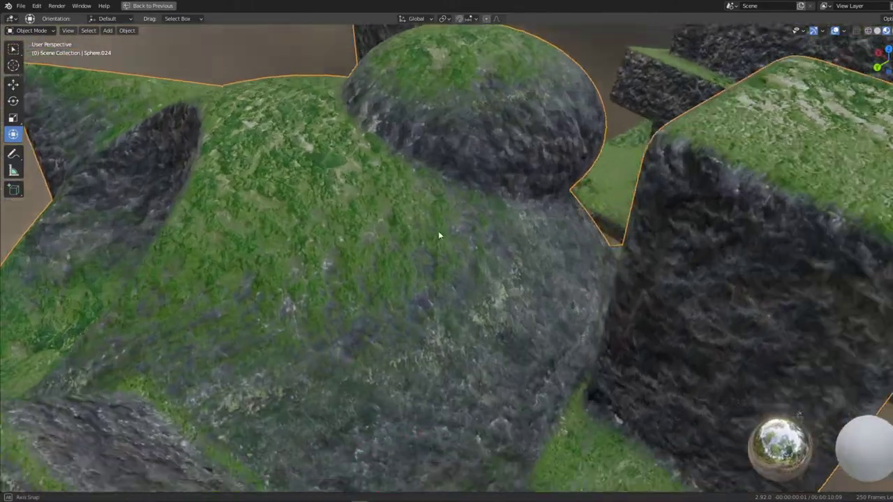
pyautogui.moveTo(438, 231)
pyautogui.mouseDown(button='middle')
pyautogui.moveTo(454, 214)
pyautogui.moveTo(587, 197)
pyautogui.mouseUp(button='middle')
pyautogui.scroll(-10, 454, 214)
# Tip the rock sculpture onto its side, then rotate it back upright.
pyautogui.press('r')
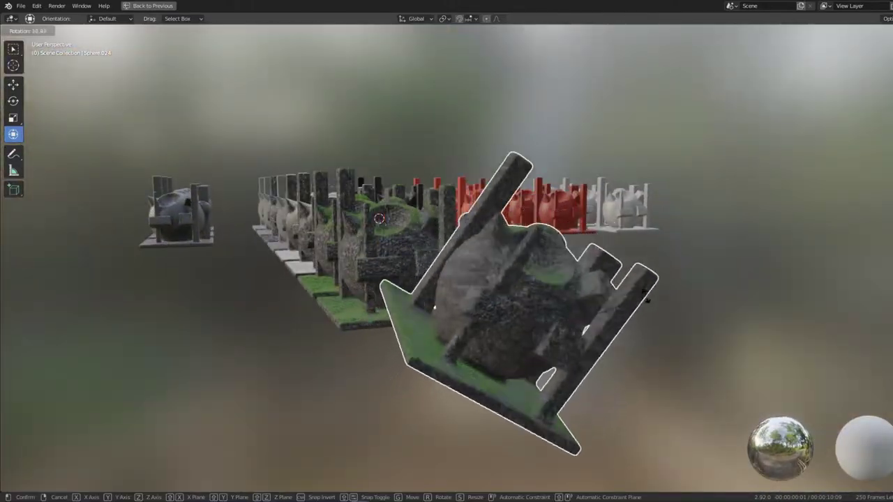
pyautogui.click(572, 333)
pyautogui.scroll(3, 572, 332)
pyautogui.moveTo(447, 251)
pyautogui.mouseDown(button='middle')
pyautogui.moveTo(550, 245)
pyautogui.moveTo(447, 252)
pyautogui.moveTo(752, 272)
pyautogui.mouseUp(button='middle')
pyautogui.scroll(-5, 752, 272)
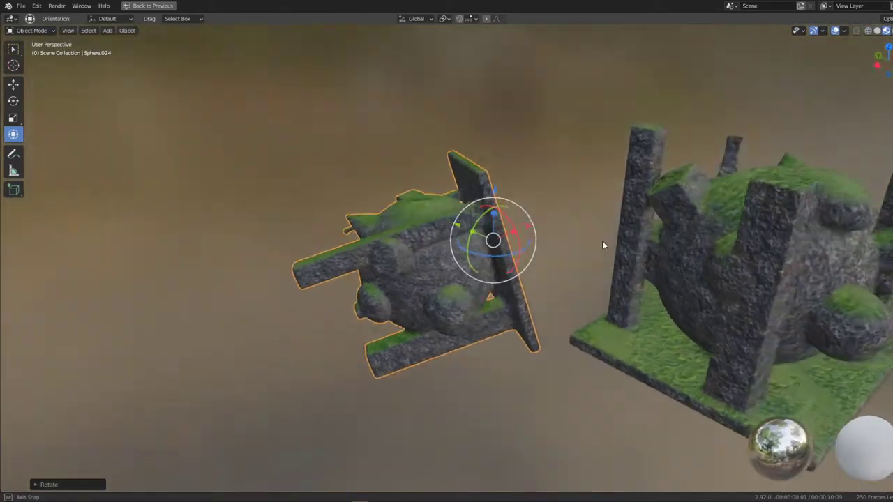
pyautogui.press('r')
pyautogui.click(526, 257)
pyautogui.moveTo(526, 257); pyautogui.dragTo(706, 226, button='middle')
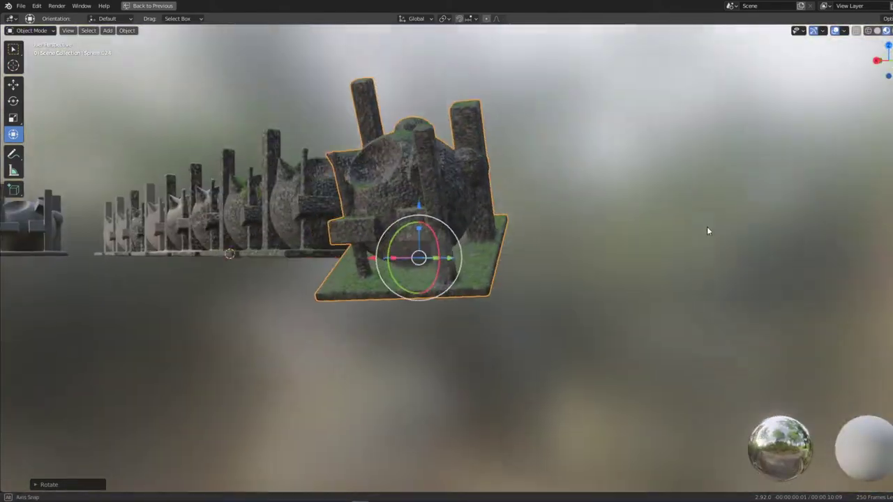
# Clear the sculpture's rotation with Alt+R and bring up the other Blender window.
pyautogui.press('r')
pyautogui.hotkey('alt', 'r')
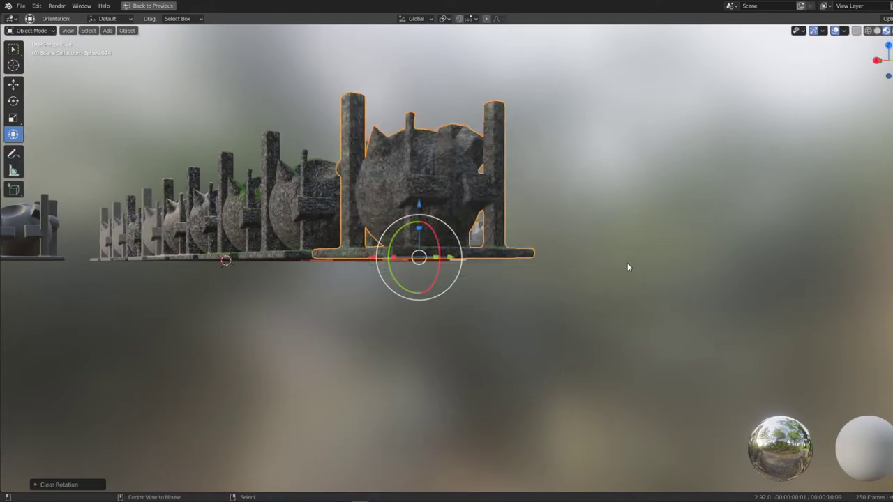
pyautogui.moveTo(627, 263)
pyautogui.mouseDown(button='middle')
pyautogui.moveTo(474, 192)
pyautogui.moveTo(469, 162)
pyautogui.mouseUp(button='middle')
pyautogui.scroll(4, 474, 192)
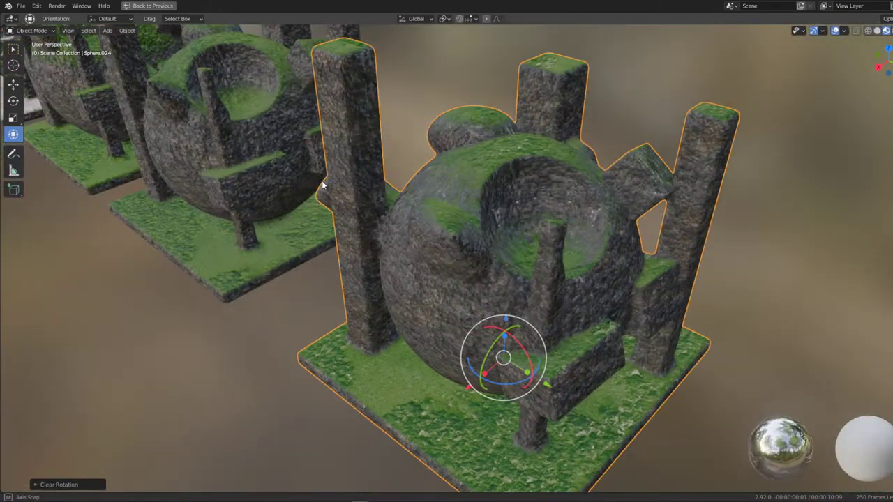
pyautogui.scroll(-2, 469, 162)
pyautogui.scroll(5, 469, 161)
pyautogui.scroll(3, 482, 114)
pyautogui.scroll(-3, 398, 229)
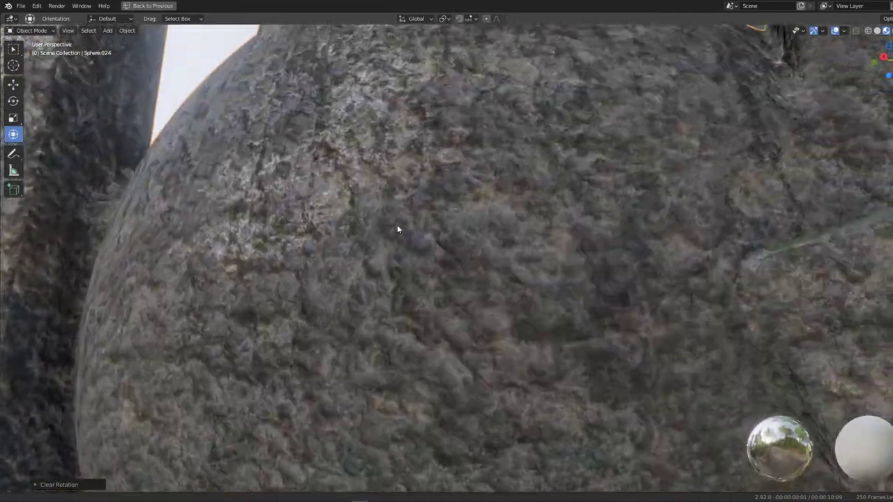
pyautogui.scroll(-5, 457, 185)
pyautogui.hotkey('alt', 'Tab')
pyautogui.hotkey('alt', 'Tab')
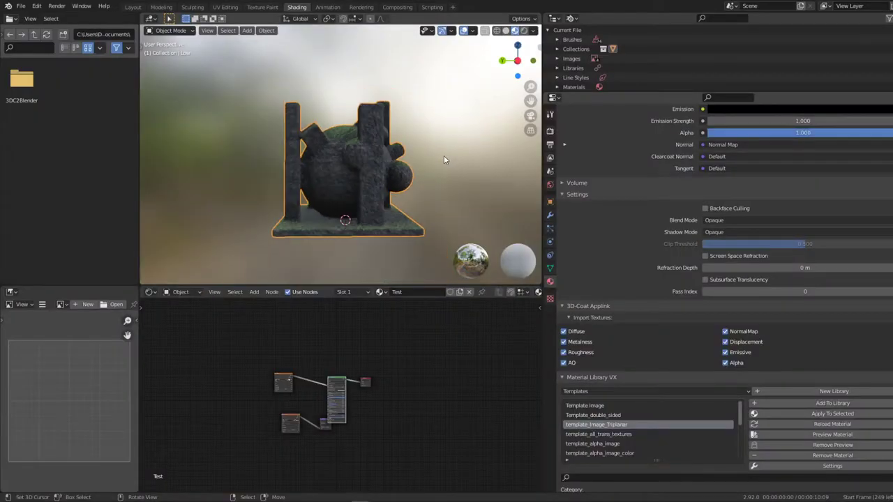
# Inspect the low-poly sculpture's crater from the front, then switch to the high-poly model's window.
pyautogui.moveTo(450, 157); pyautogui.dragTo(380, 161, button='middle')
pyautogui.press('KP_1')
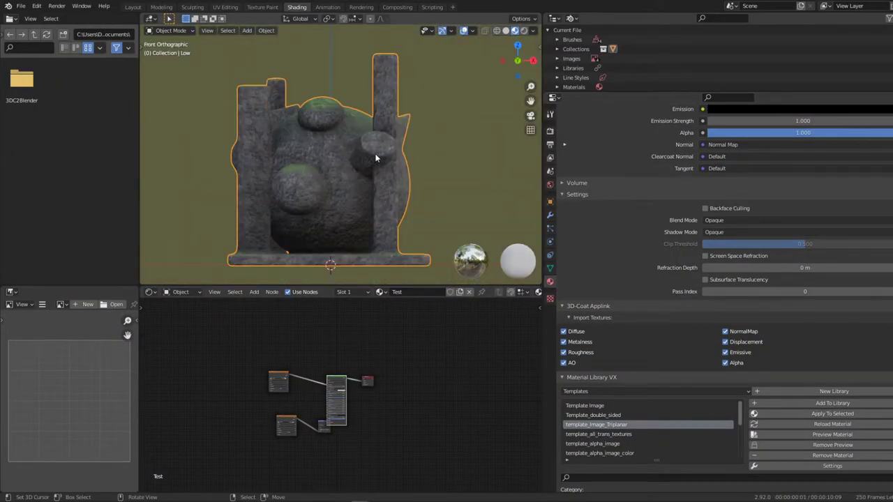
pyautogui.hotkey('ctrl', 'alt', 'space')
pyautogui.scroll(5, 454, 150)
pyautogui.moveTo(454, 149)
pyautogui.mouseDown(button='middle')
pyautogui.moveTo(630, 242)
pyautogui.moveTo(498, 189)
pyautogui.mouseUp(button='middle')
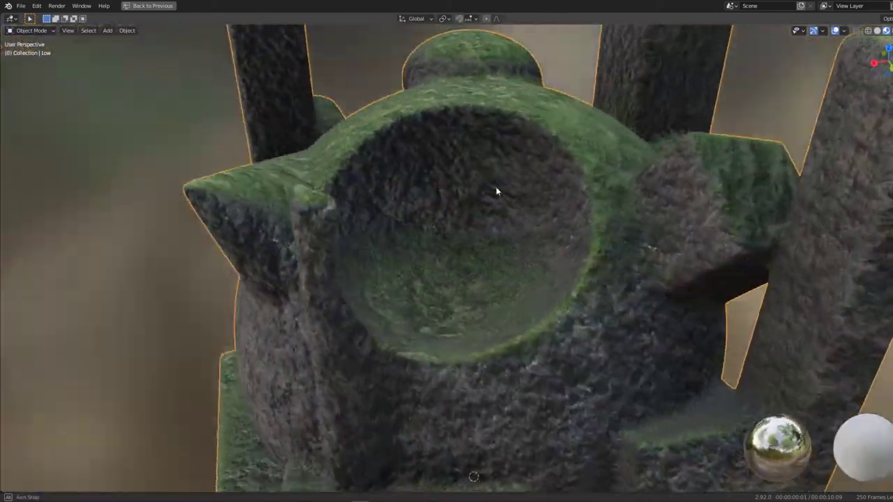
pyautogui.scroll(2, 498, 189)
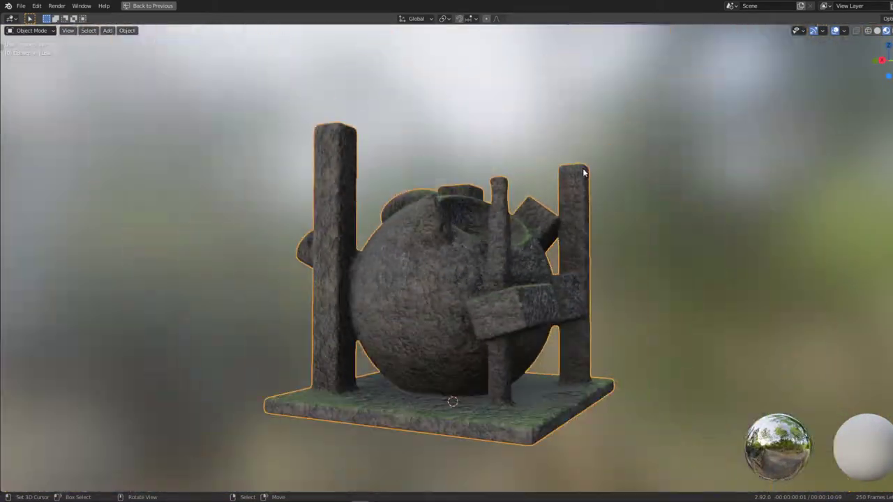
pyautogui.moveTo(584, 172)
pyautogui.mouseDown(button='middle')
pyautogui.moveTo(693, 182)
pyautogui.moveTo(533, 207)
pyautogui.mouseUp(button='middle')
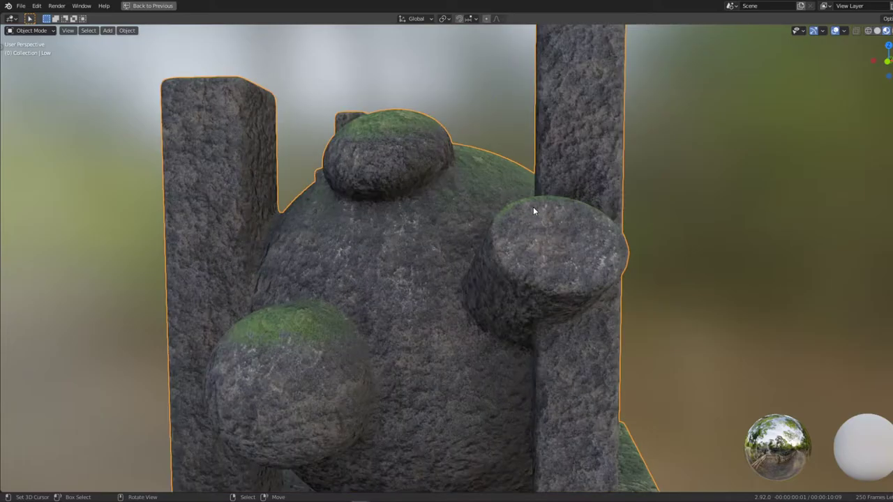
pyautogui.hotkey('ctrl', 'alt', 'space')
pyautogui.hotkey('alt', 'Tab')
pyautogui.hotkey('alt', 'Tab')
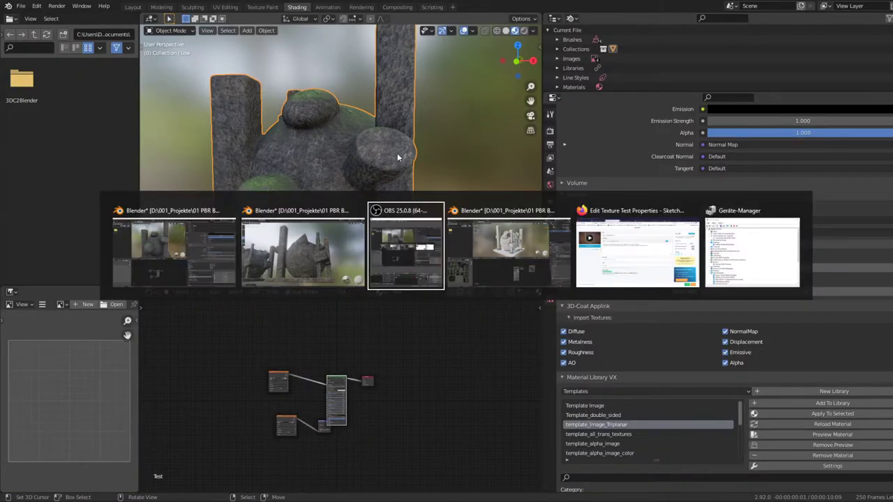
pyautogui.scroll(5, 474, 147)
# Move the textured Low sculpture onto the white High 2 model, leaving the white model in place.
pyautogui.hotkey('ctrl', 'alt', 'space')
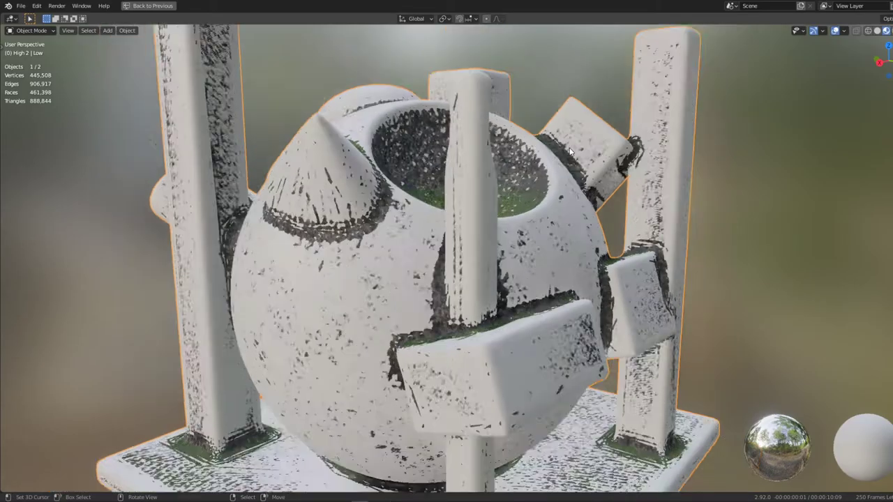
pyautogui.scroll(-5, 530, 212)
pyautogui.press('g')
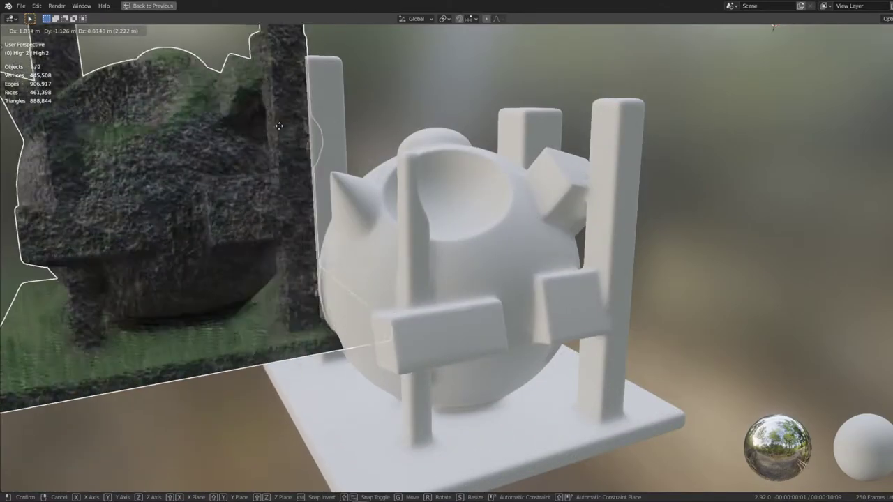
pyautogui.click(461, 110)
pyautogui.press('g')
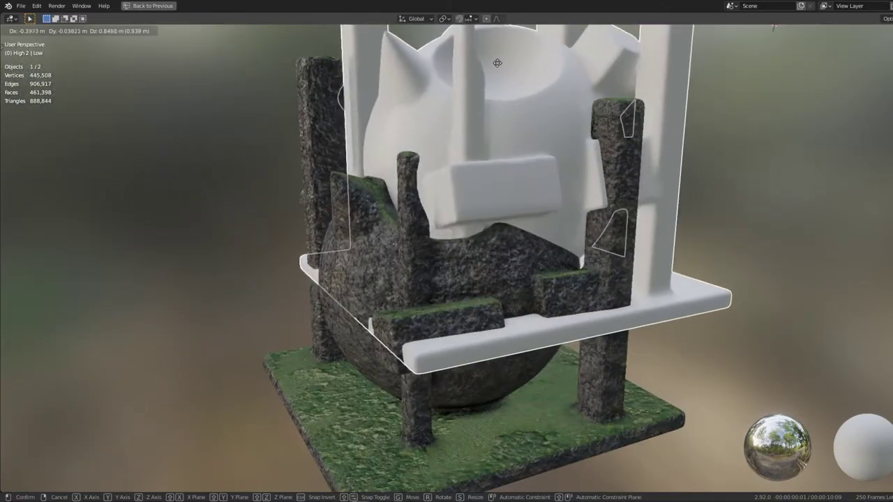
pyautogui.press('Escape')
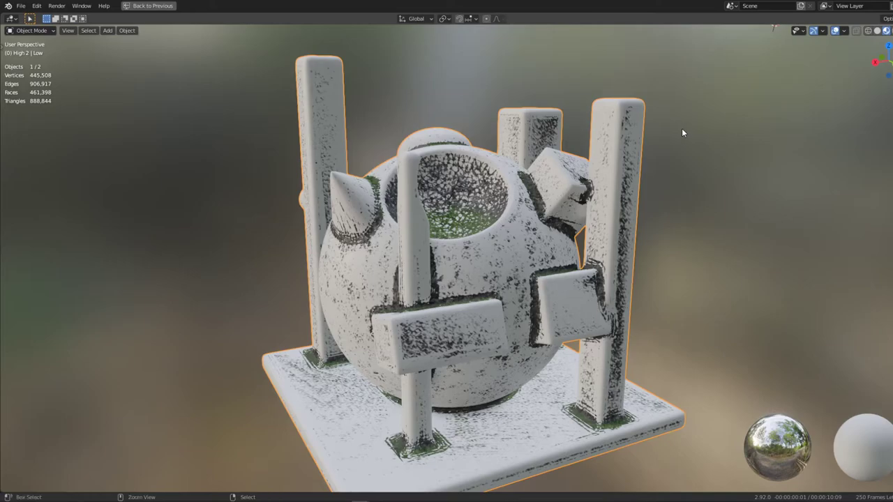
pyautogui.hotkey('ctrl', 'alt', 'space')
# Make the white high-poly BS model visible again and orbit around it in a maximized 3D view.
pyautogui.click(875, 87)
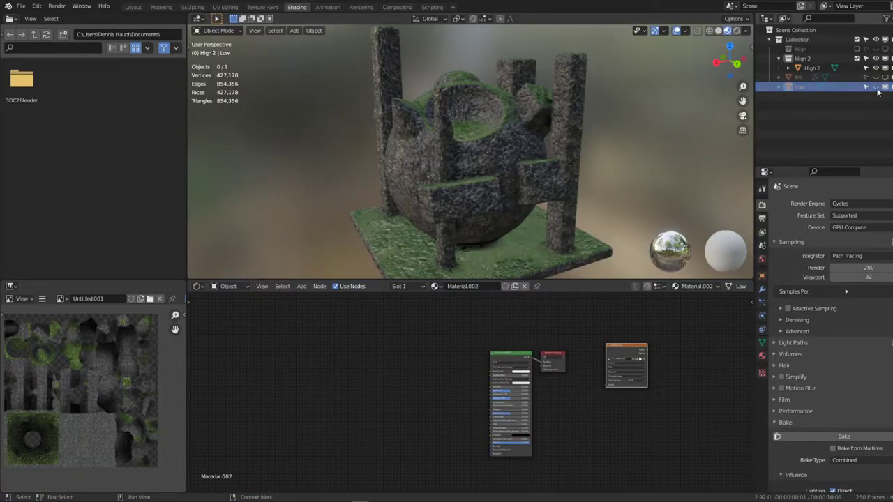
pyautogui.click(884, 78)
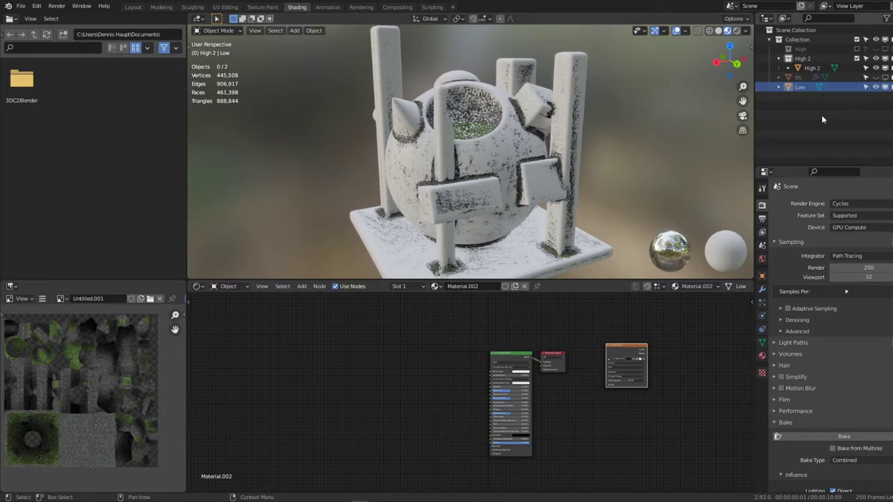
pyautogui.hotkey('ctrl', 'alt', 'space')
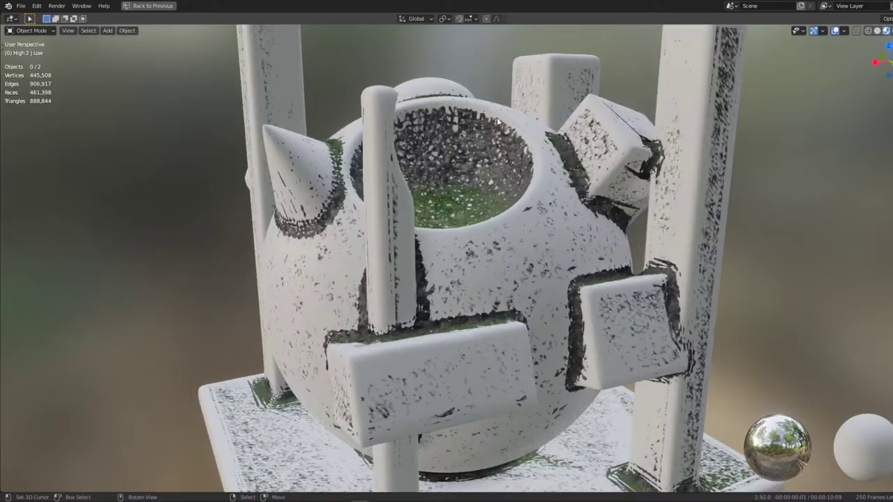
pyautogui.moveTo(496, 117); pyautogui.dragTo(124, 156, button='middle')
pyautogui.hotkey('ctrl', 'alt', 'space')
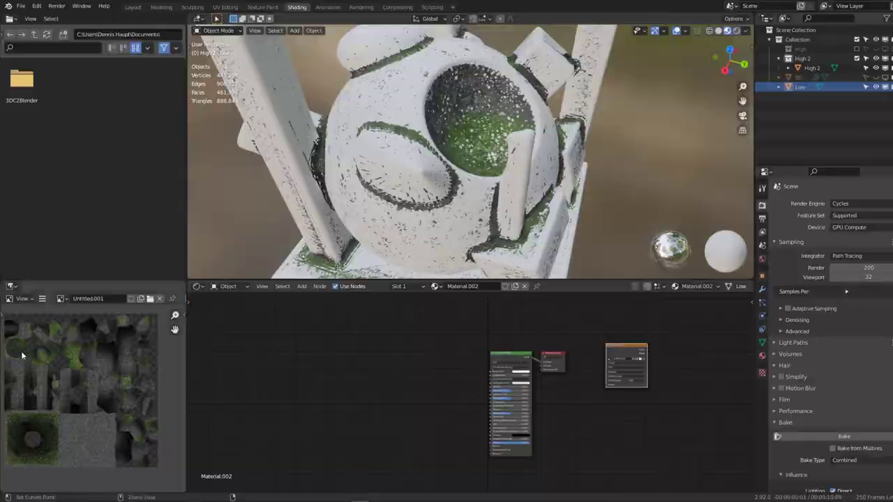
# Maximize the Image Editor and zoom out to show the whole Untitled.001 baked texture atlas.
pyautogui.hotkey('ctrl', 'alt', 'space')
pyautogui.scroll(4, 456, 208)
pyautogui.scroll(5, 637, 193)
pyautogui.scroll(-2, 678, 185)
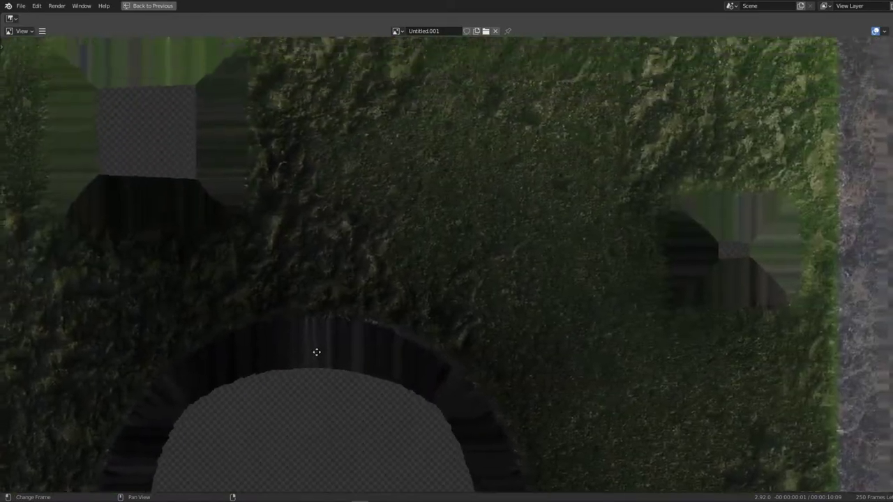
pyautogui.scroll(-3, 468, 299)
pyautogui.scroll(-3, 469, 299)
pyautogui.scroll(-2, 424, 345)
pyautogui.hotkey('alt', 'Tab')
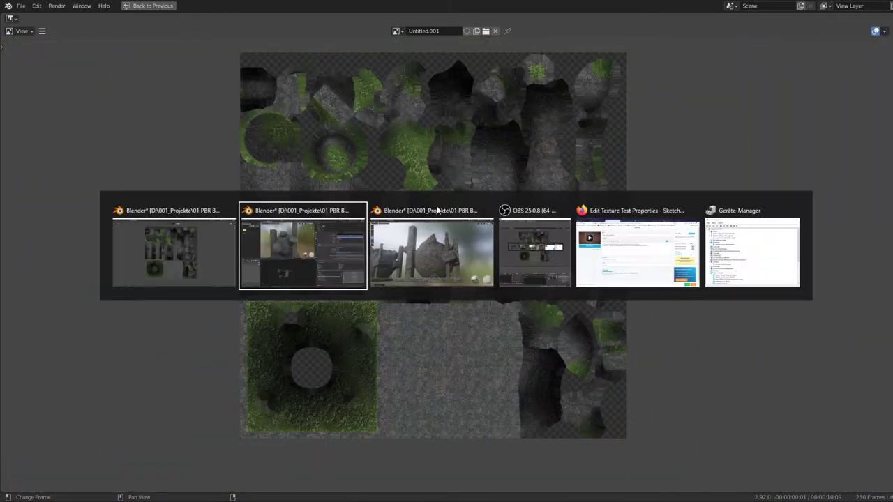